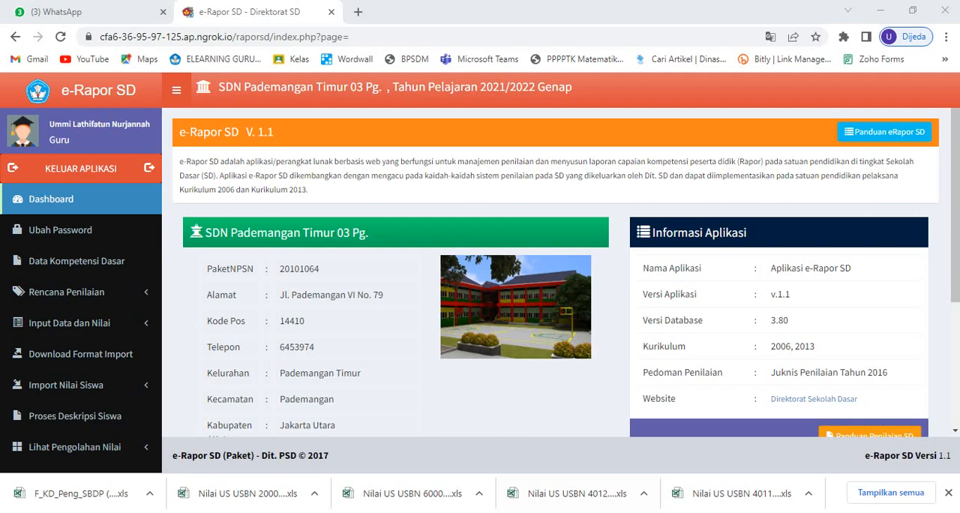
- Review the SBdP skill grades in the Raport Kelas 6C Semester 2 workbook in Excel and return to e-Rapor SD in the browser
click(536, 458)
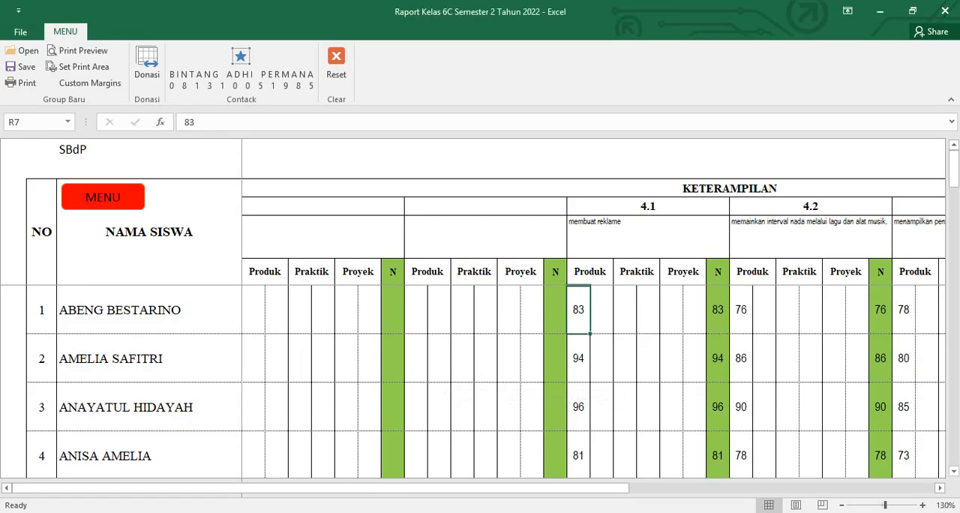
click(462, 359)
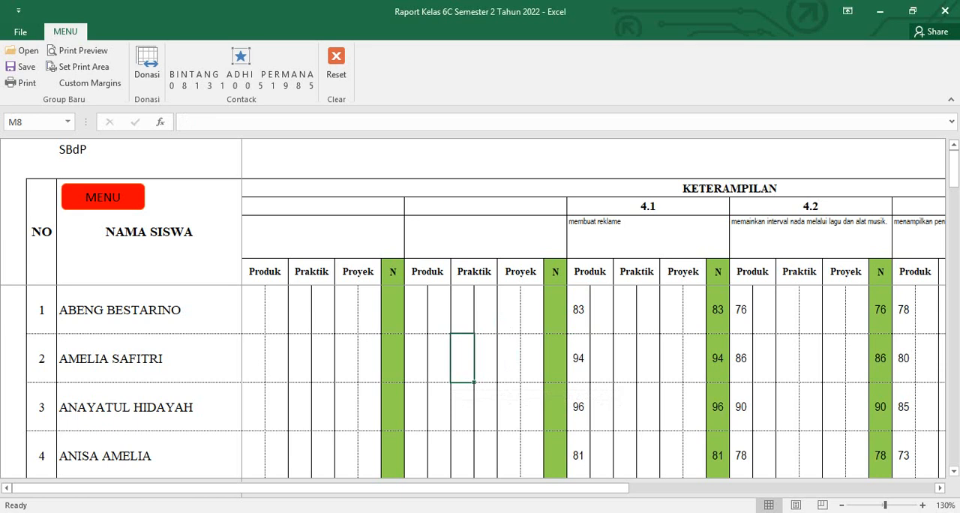
click(578, 310)
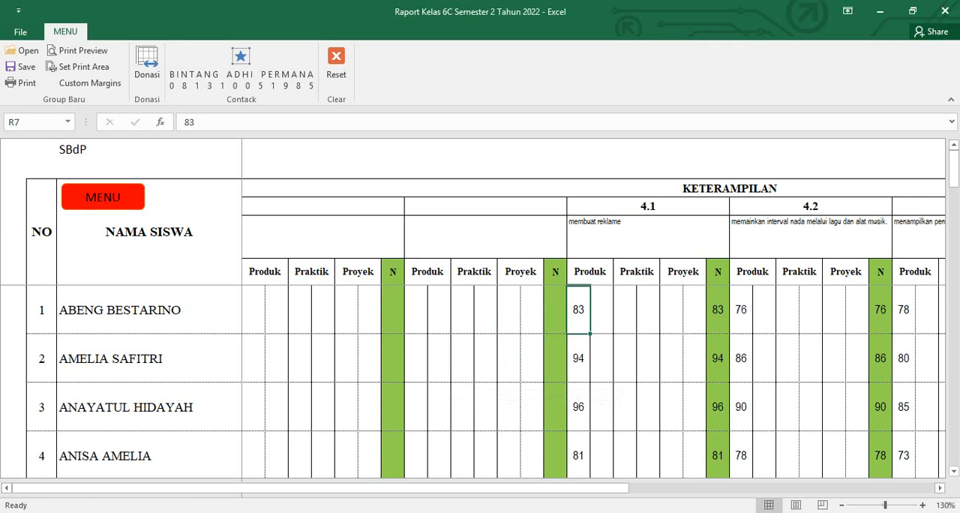
scroll(480, 375, down, 1)
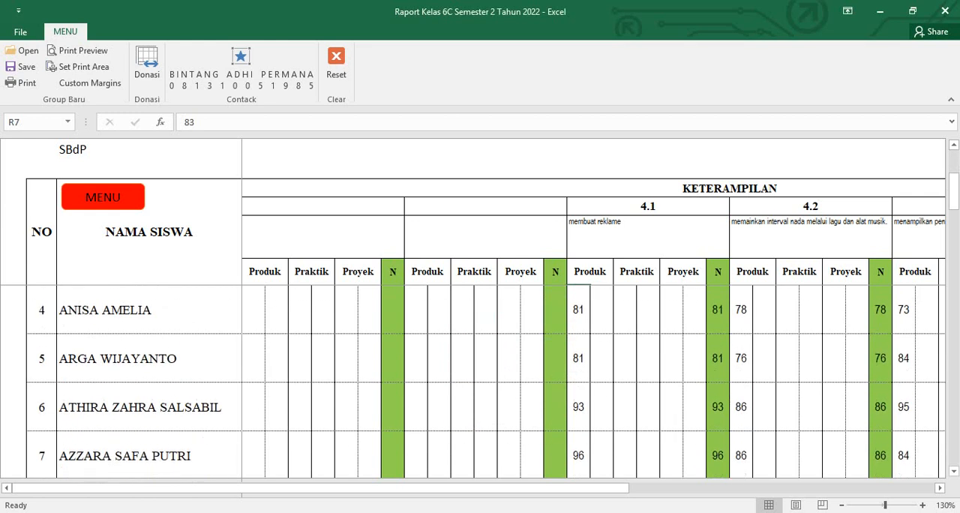
scroll(480, 375, up, 1)
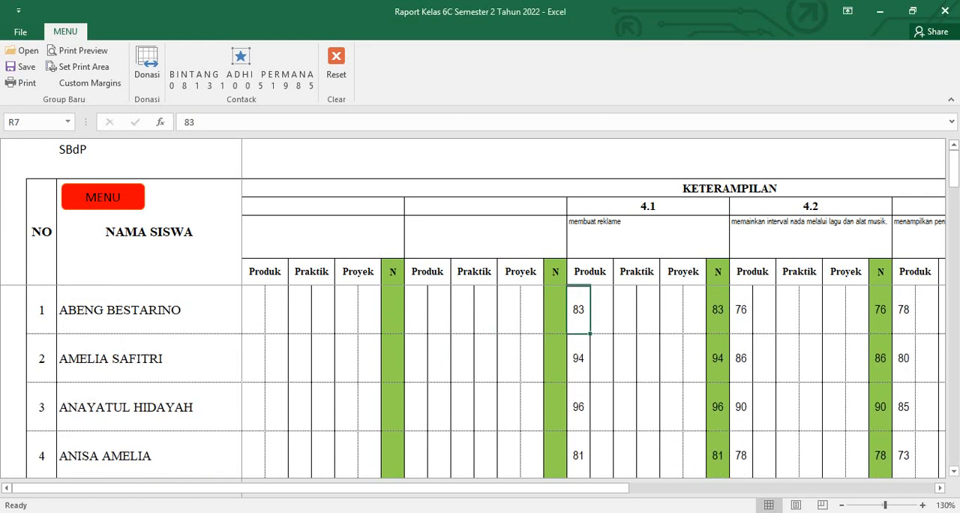
key(alt+Tab)
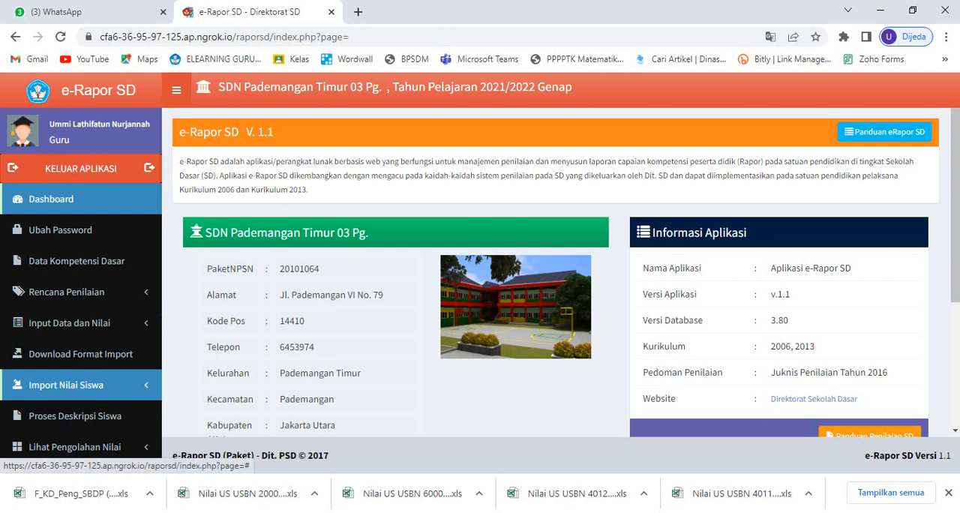
click(66, 385)
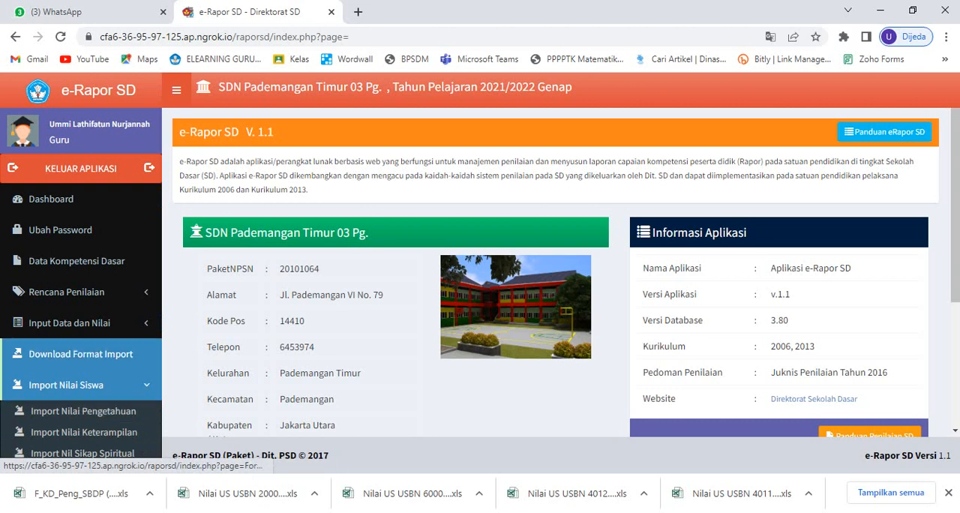
click(66, 291)
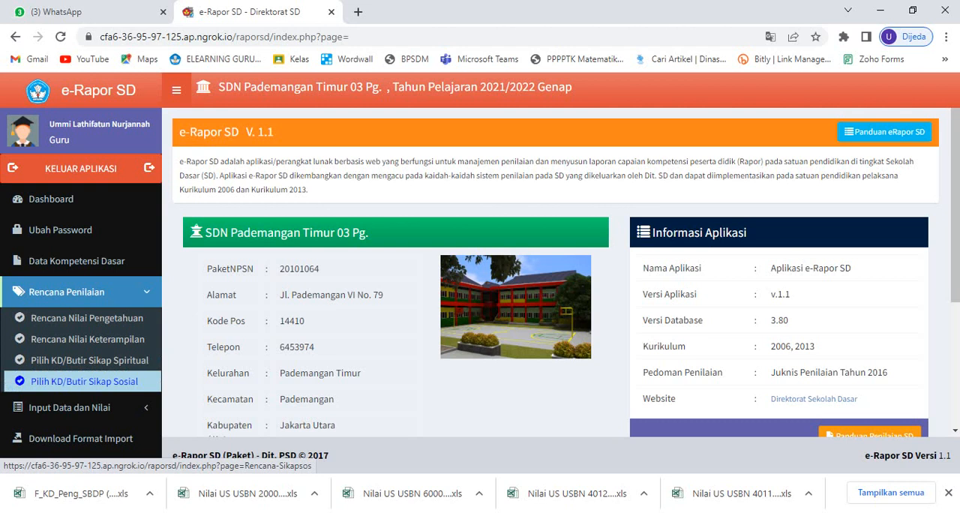
scroll(81, 300, down, 2)
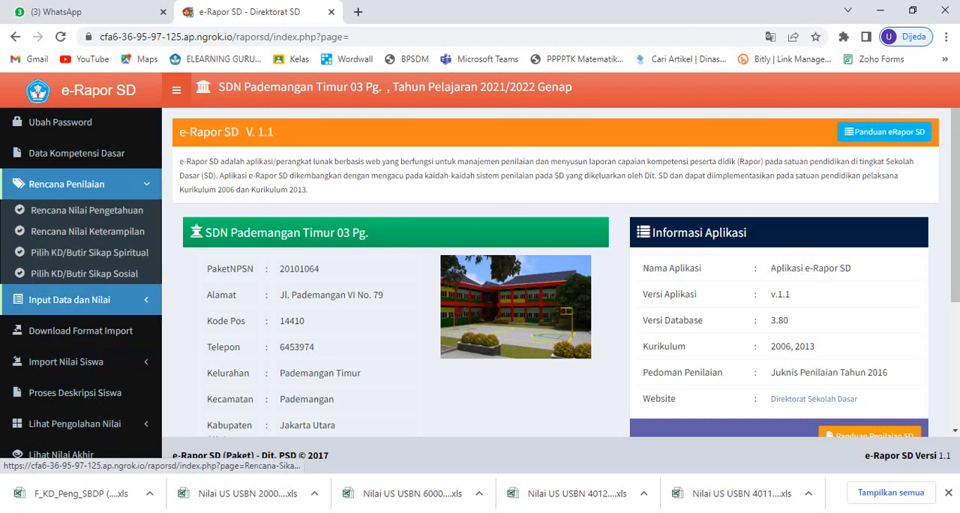
click(69, 299)
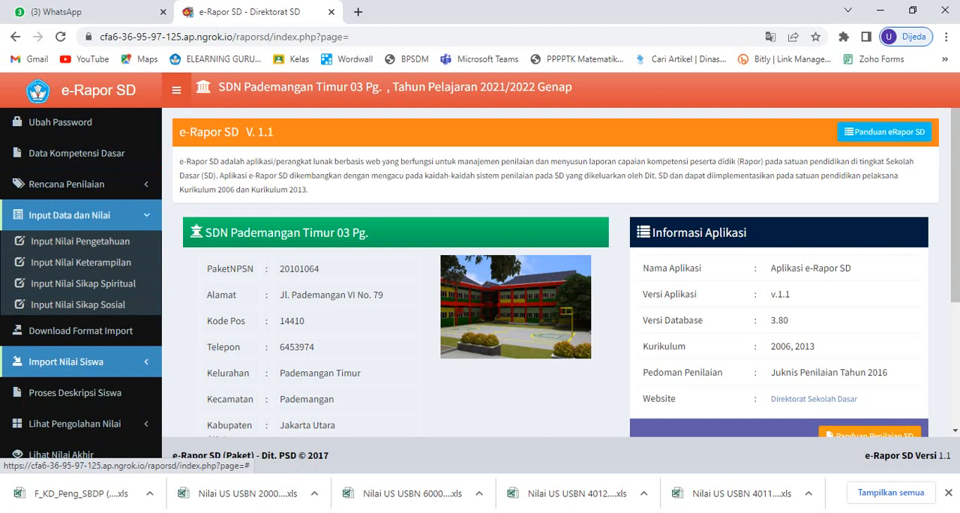
click(66, 361)
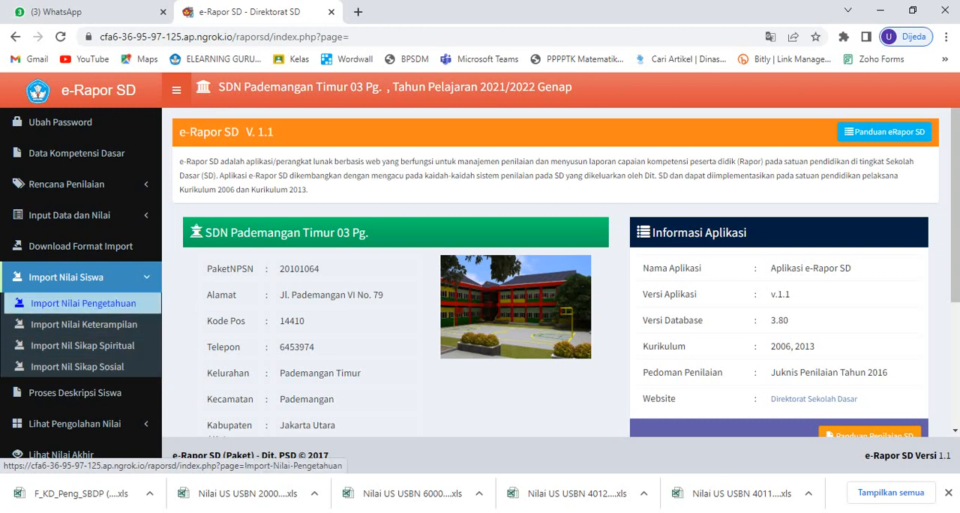
- Download the blank import format for daily knowledge grades for Kelas 6C, Bahasa Indonesia
click(80, 246)
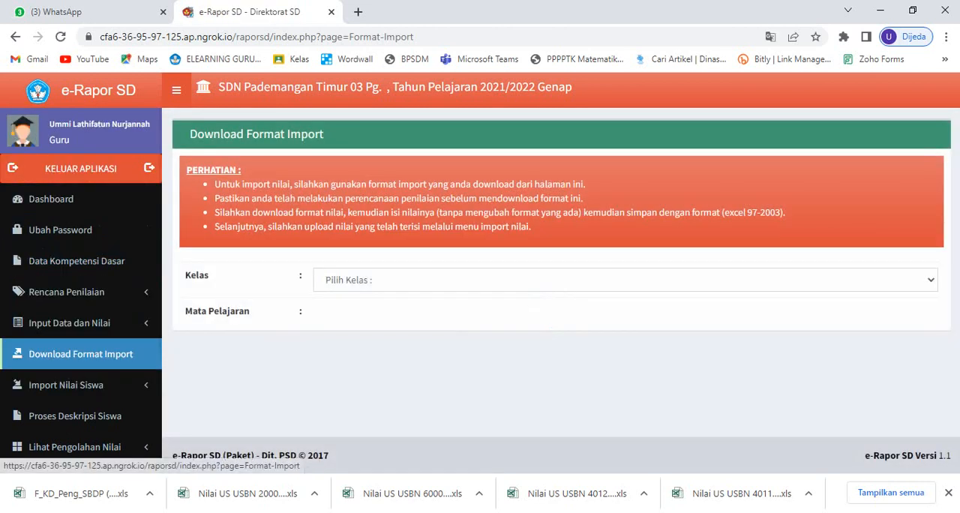
click(625, 280)
click(625, 313)
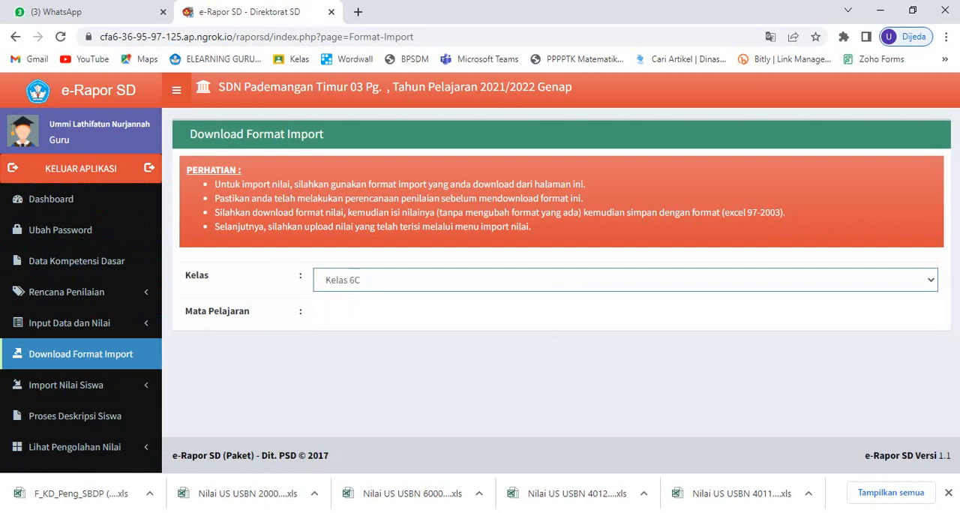
click(626, 315)
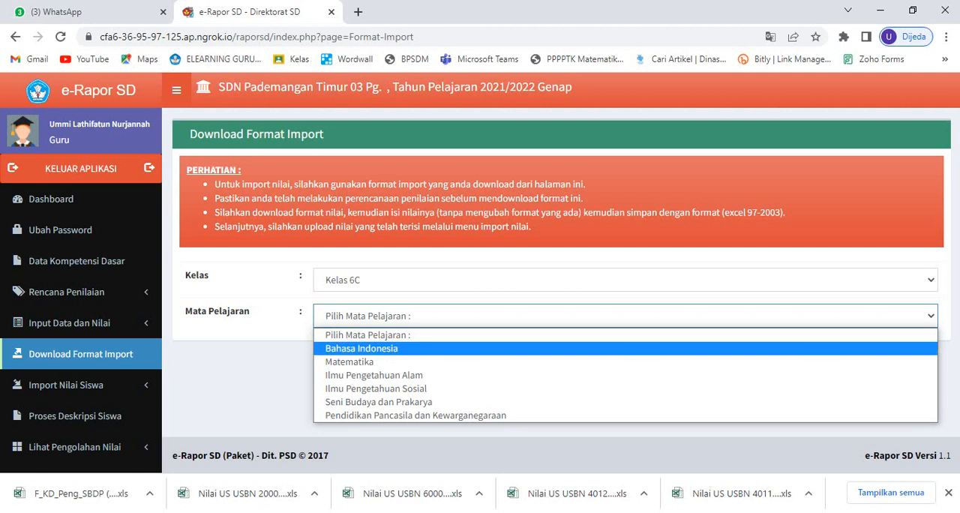
click(362, 348)
scroll(566, 271, down, 1)
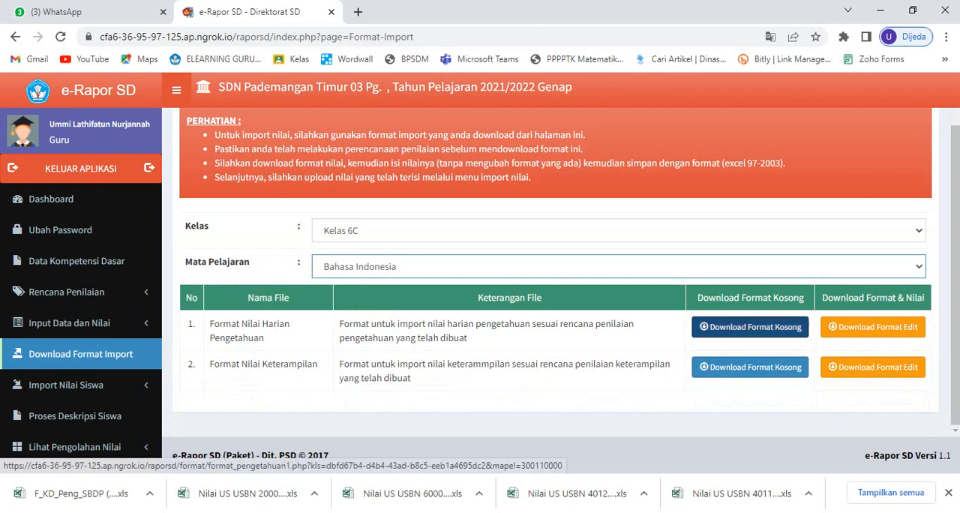
click(750, 327)
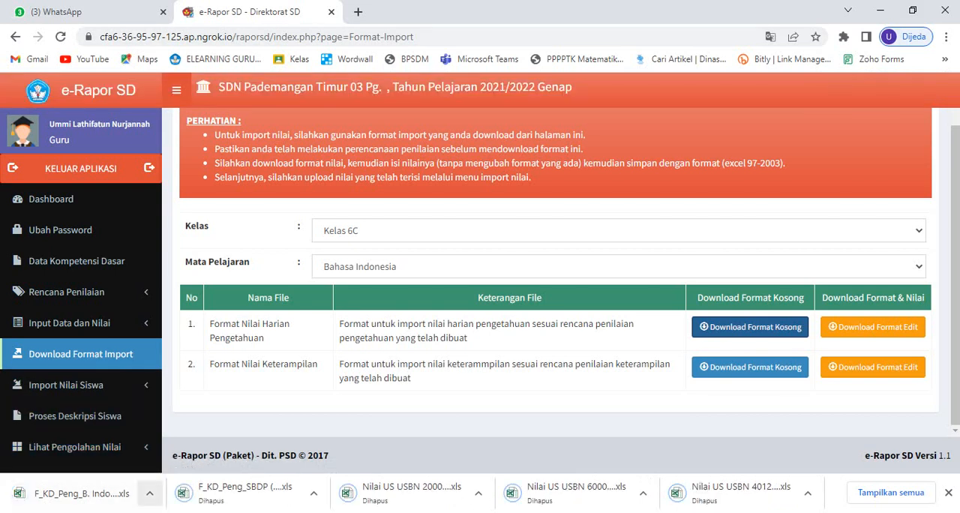
- Locate the downloaded F_KD_Peng_B. Indo (Kelas 6C) file in its folder, open it in Excel and enable editing
click(149, 493)
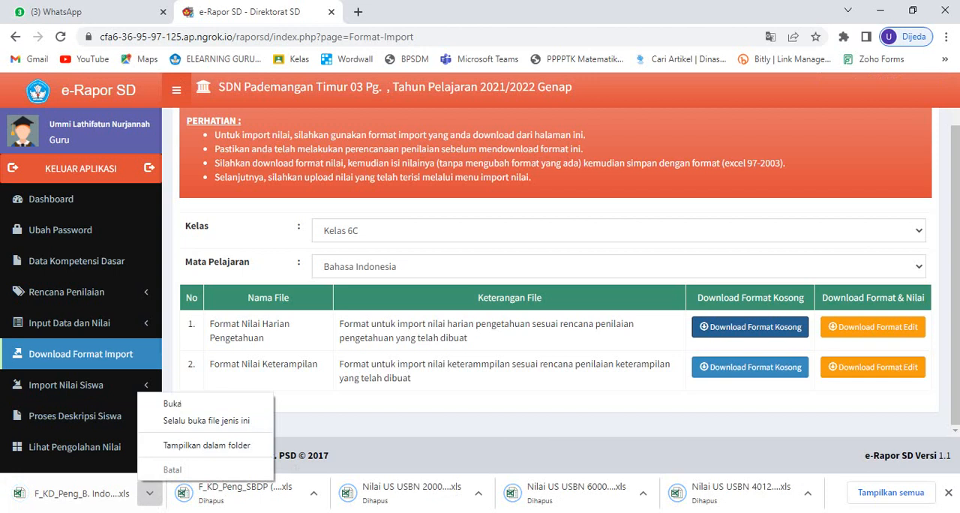
click(207, 445)
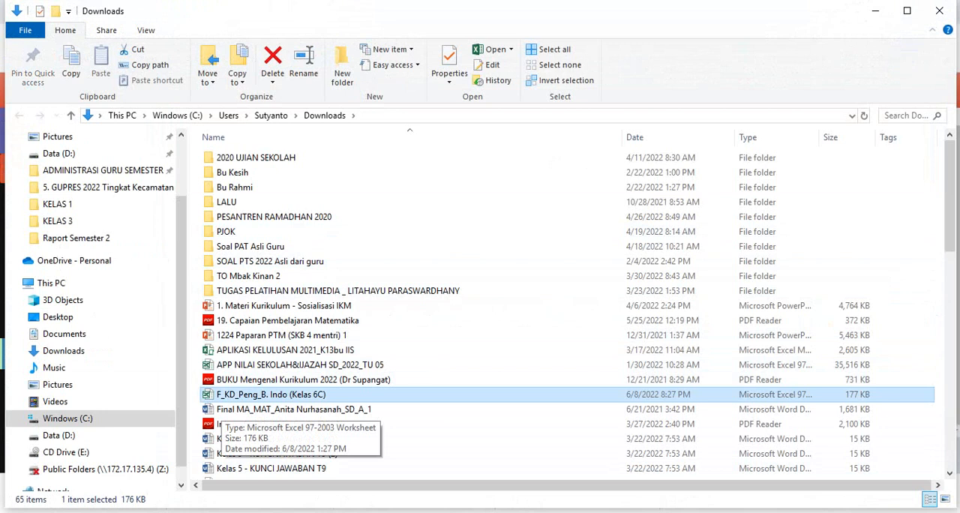
double_click(222, 397)
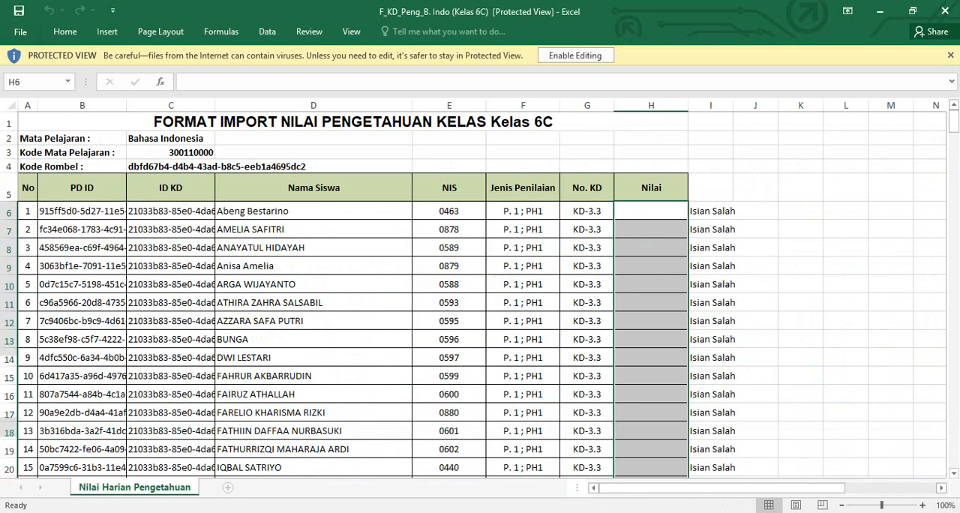
click(575, 56)
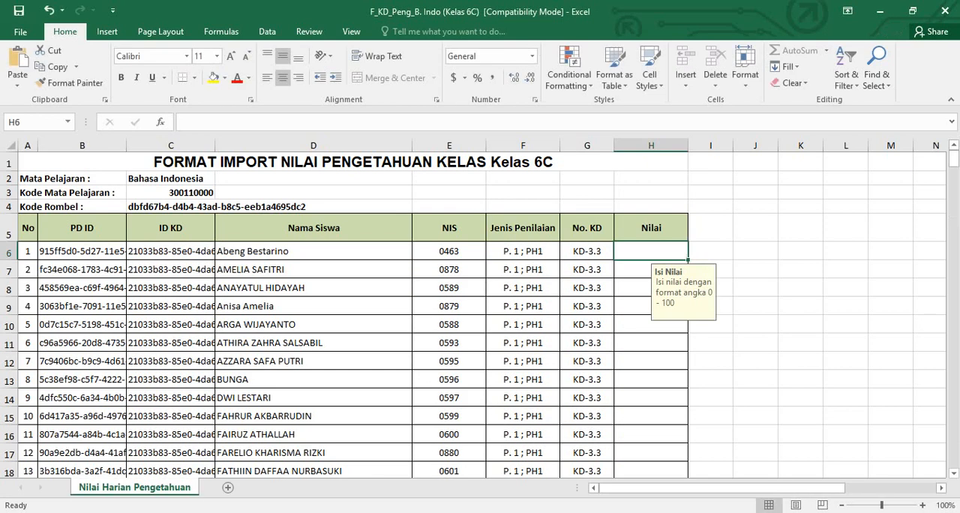
- Enter the grades 80, 90, 100 and 85 for the first four students in cells H6 to H9 of the Nilai column
text(80)
key(Return)
text(9)
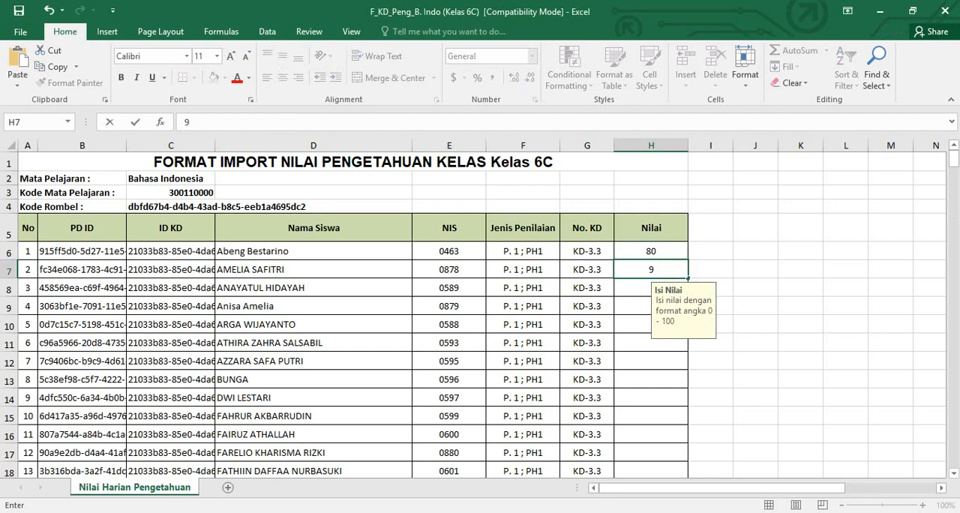
text(0)
key(Return)
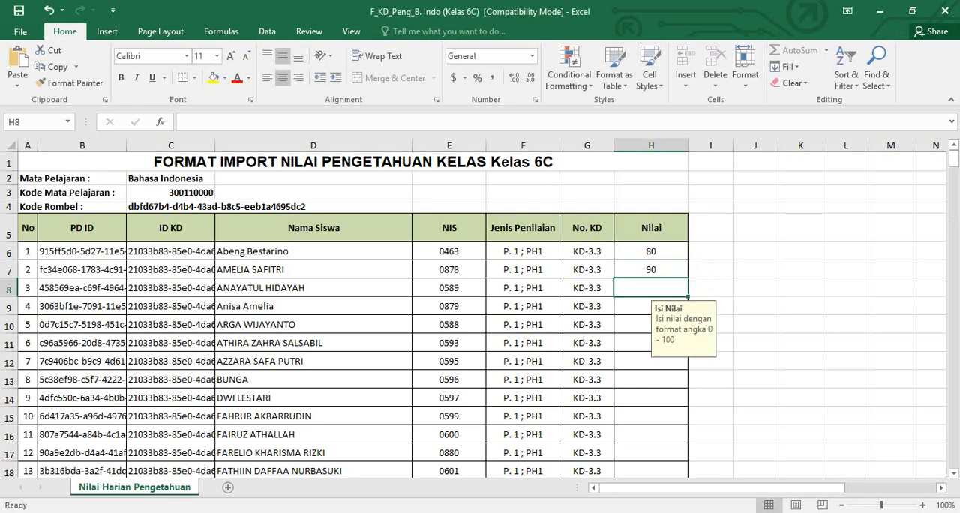
text(100)
key(Return)
text(85)
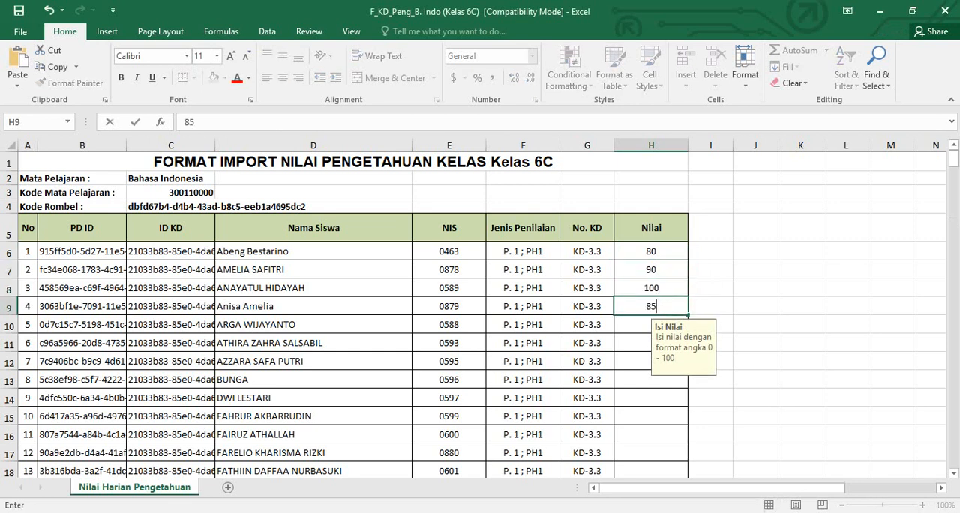
key(Return)
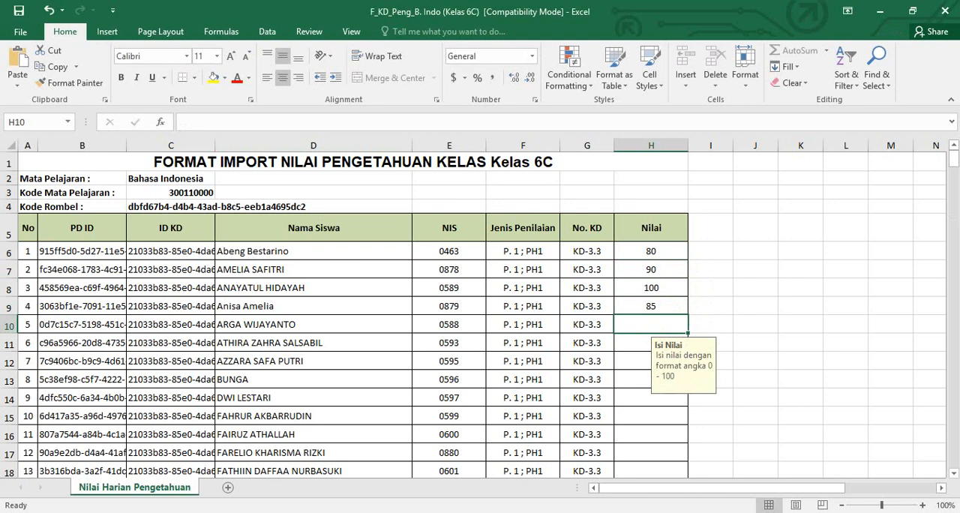
scroll(480, 315, down, 7)
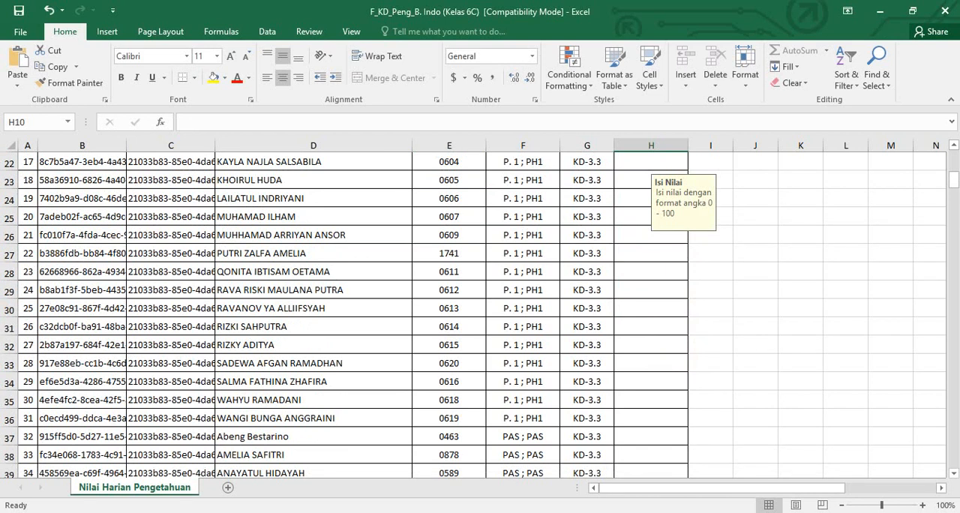
scroll(480, 315, up, 7)
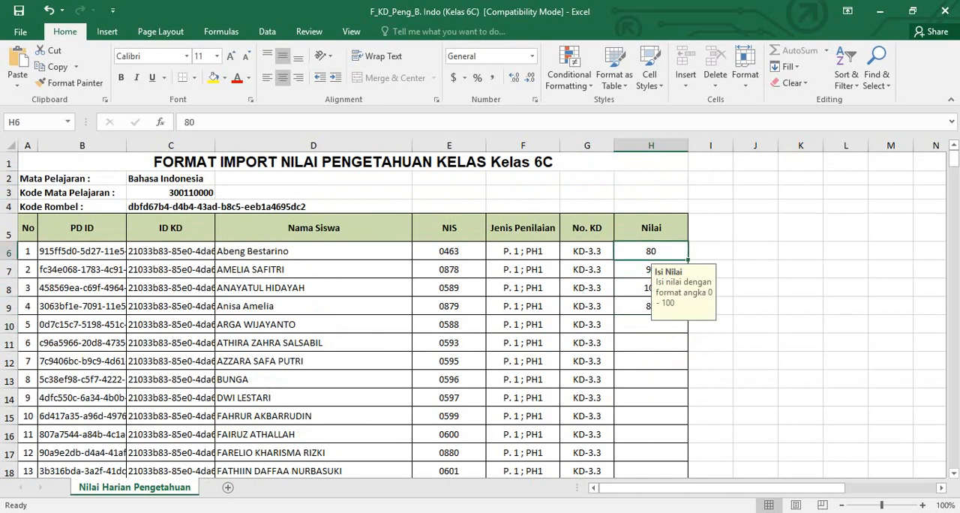
key(Down)
key(Down)
key(Down)
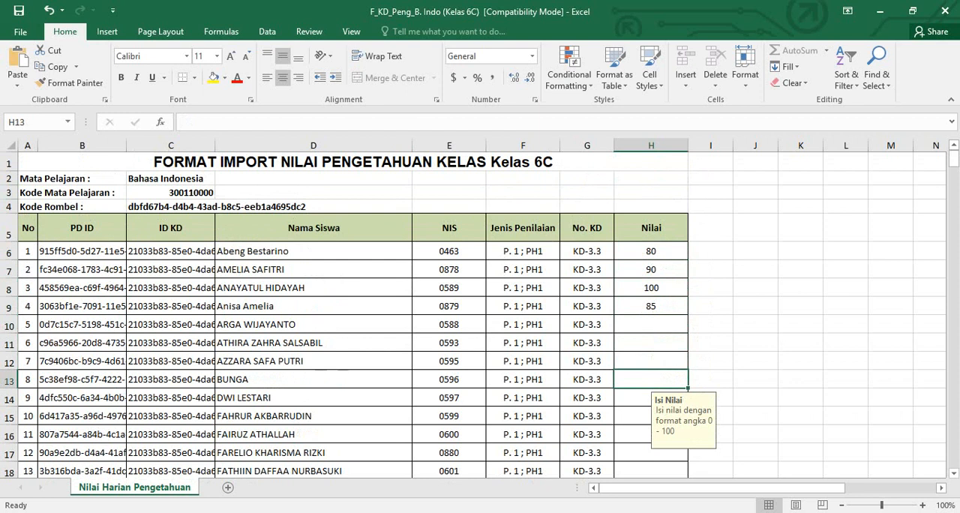
- Switch to the Raport Kelas 6C Semester 2 workbook and open its Bahasa Indonesia knowledge grade sheet
click(534, 512)
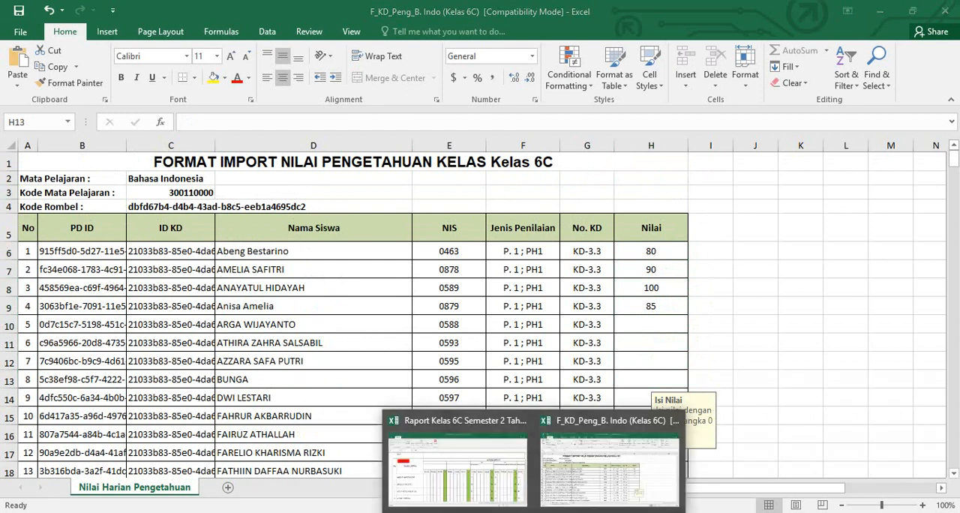
click(458, 461)
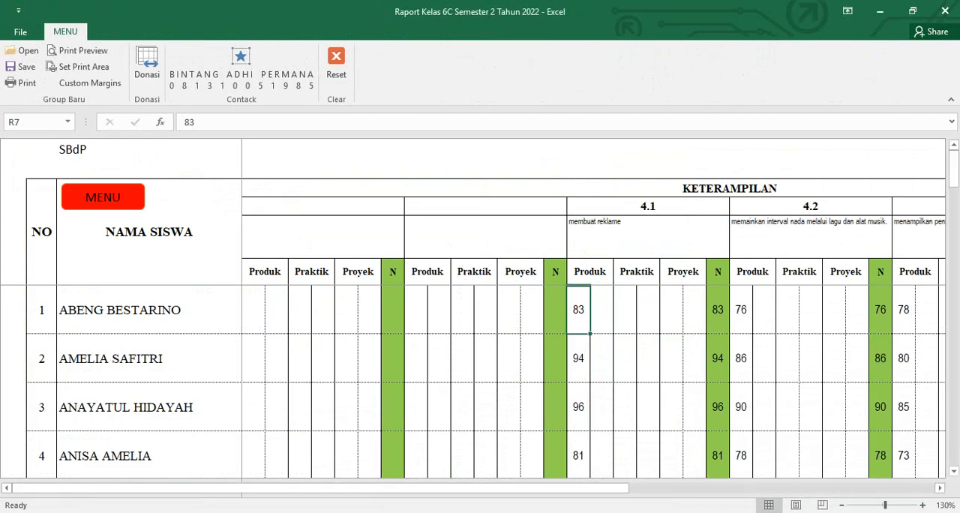
click(103, 198)
click(371, 337)
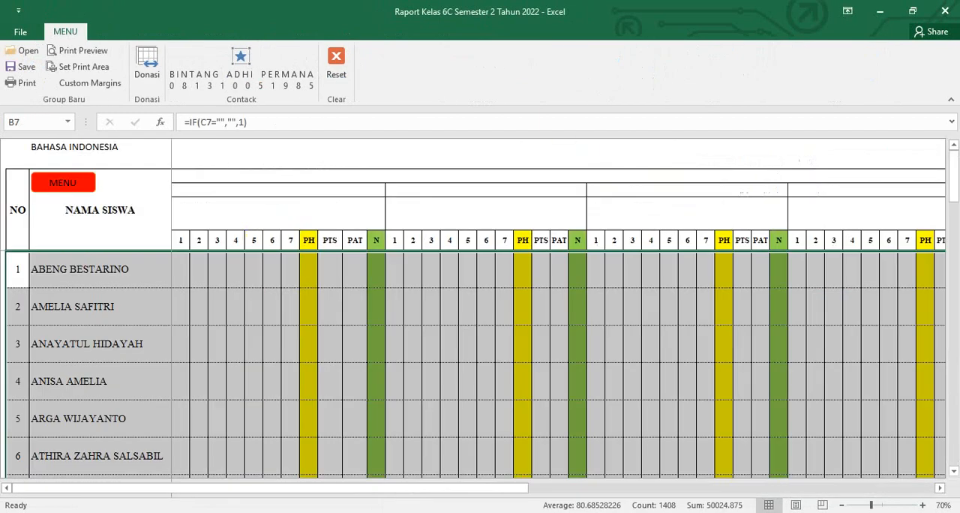
- Copy all students' grades from column 7 of competency 3.3, starting at BM7, and return to the F_KD_Peng_B. Indo workbook
drag(494, 488, 509, 489)
click(455, 270)
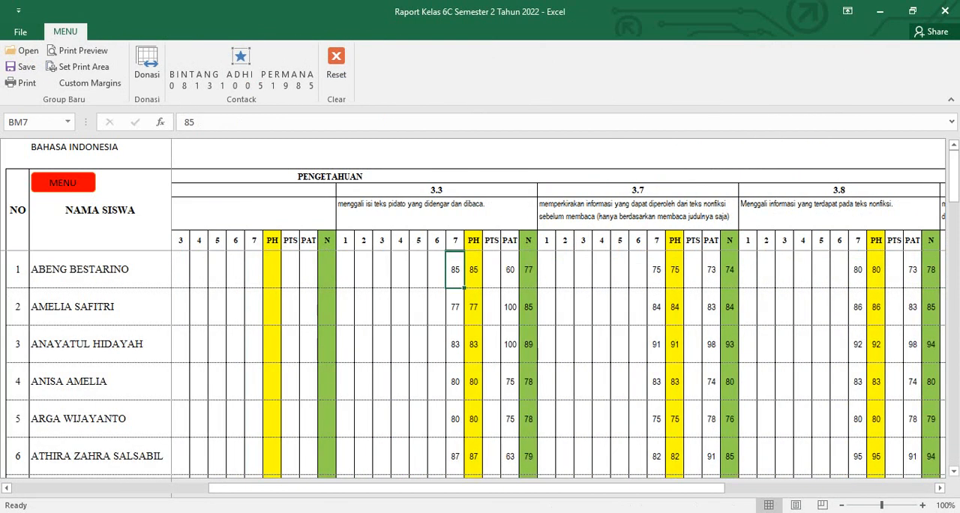
drag(455, 270, 455, 399)
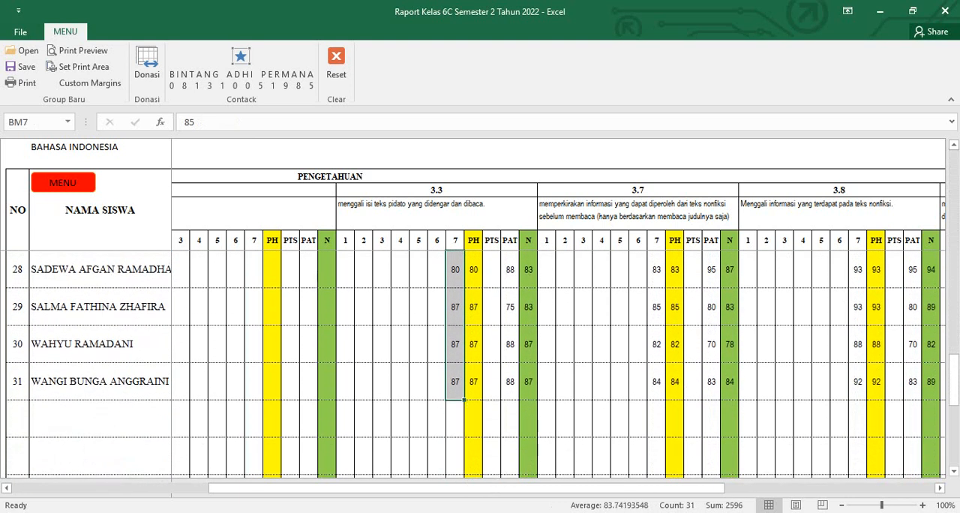
right_click(459, 301)
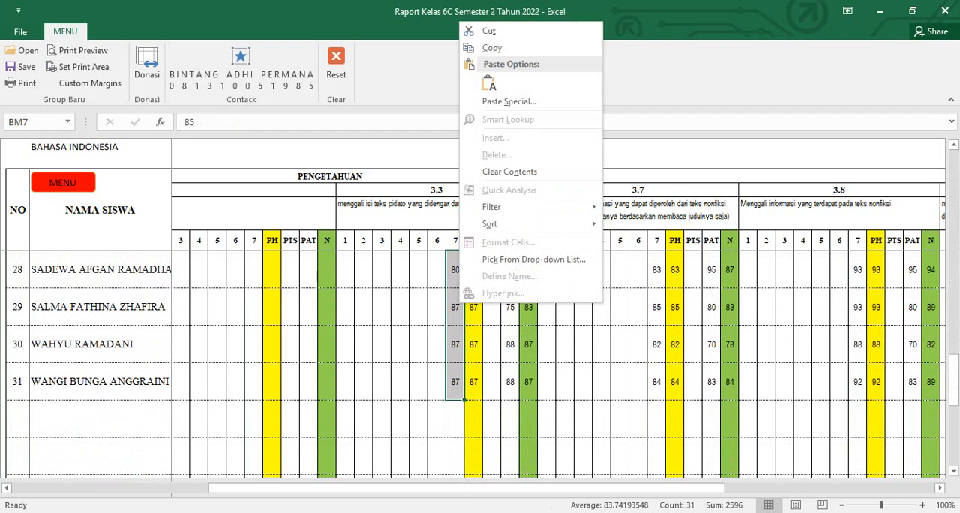
click(492, 48)
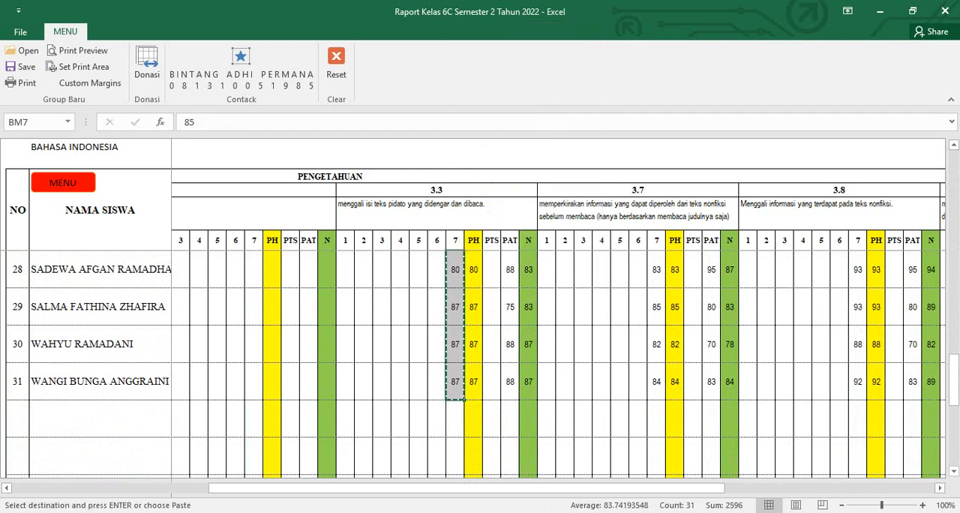
click(609, 465)
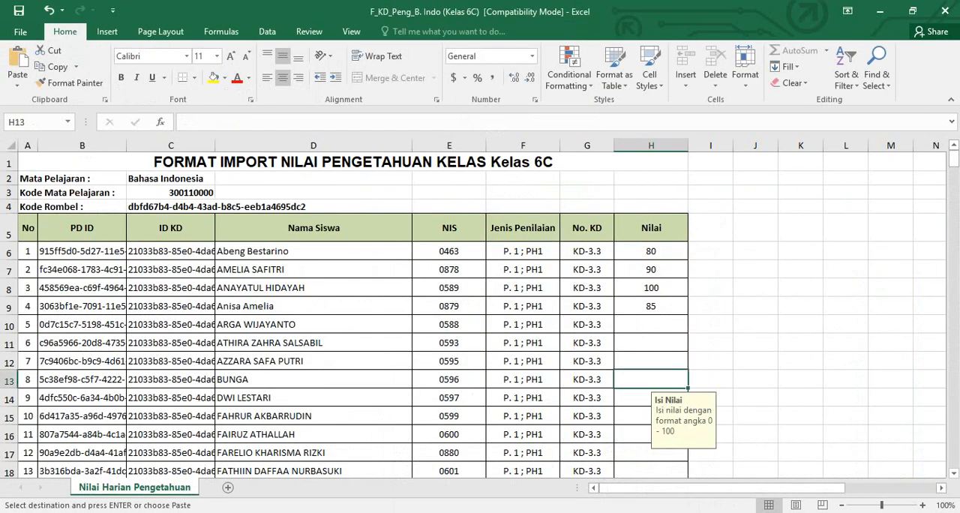
- Paste the copied grades into the Nilai column starting at cell H6, check the filled range and clear the copy selection
click(651, 252)
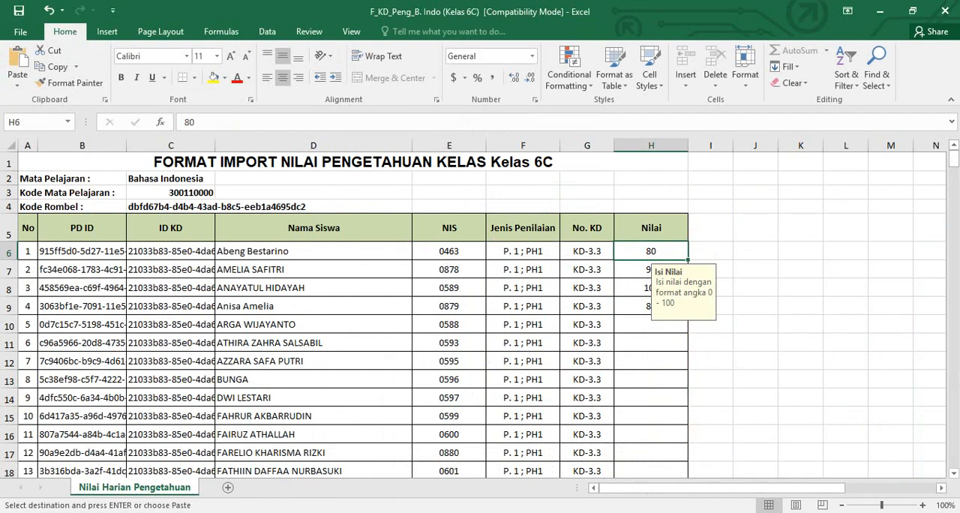
right_click(645, 252)
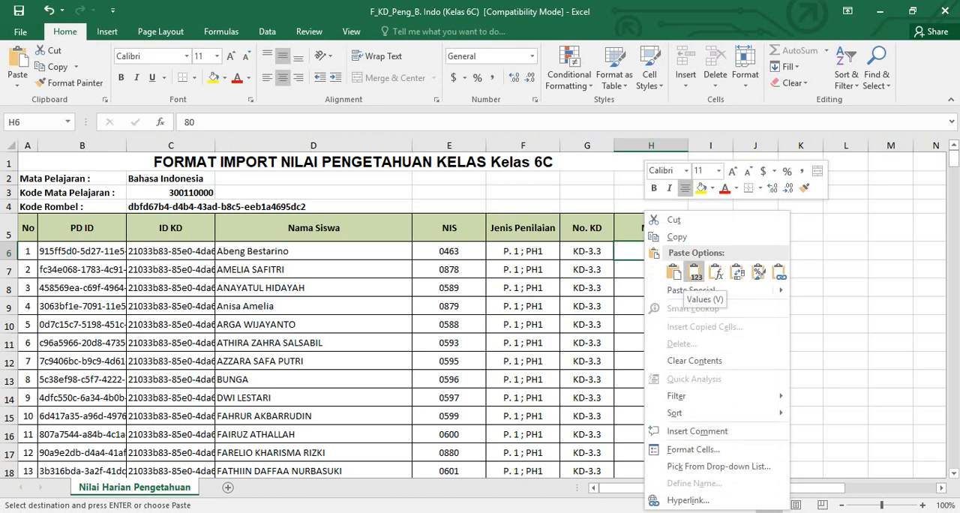
click(673, 272)
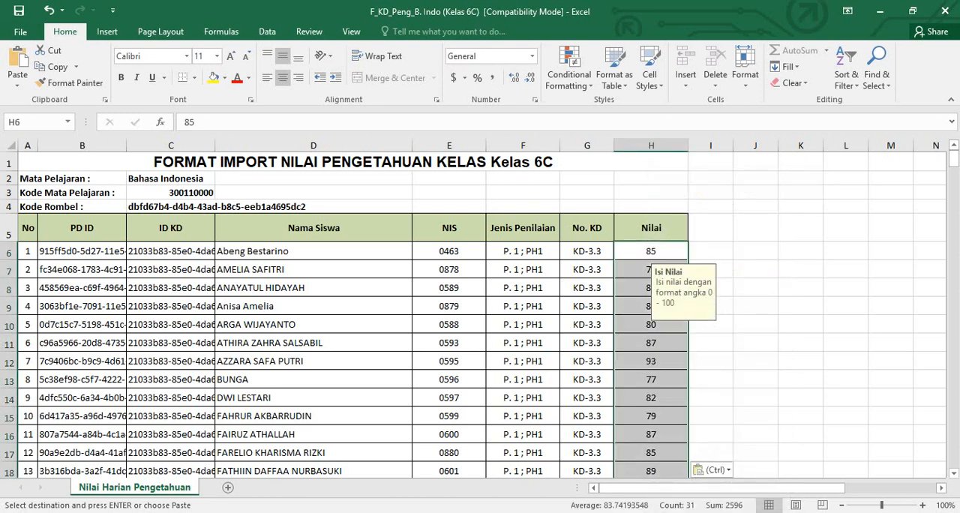
scroll(480, 315, down, 20)
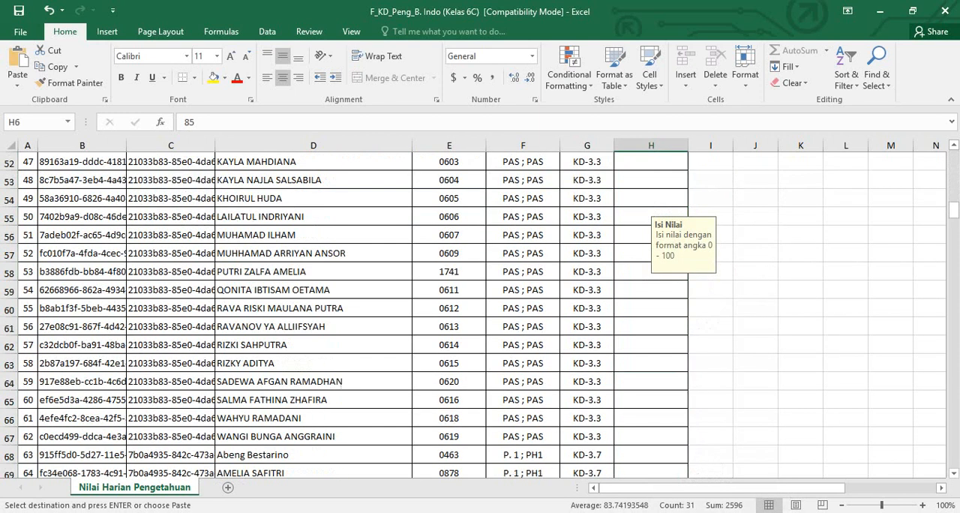
scroll(480, 315, down, 18)
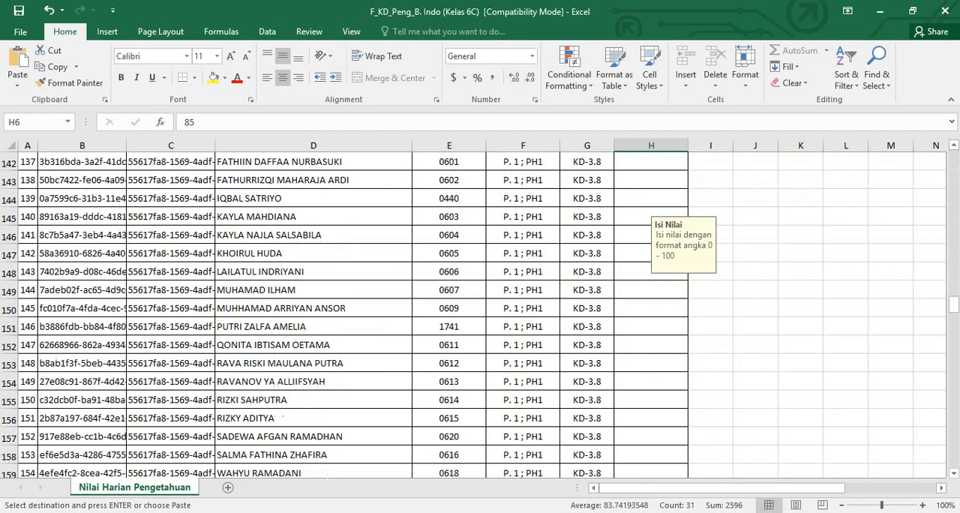
drag(954, 301, 954, 158)
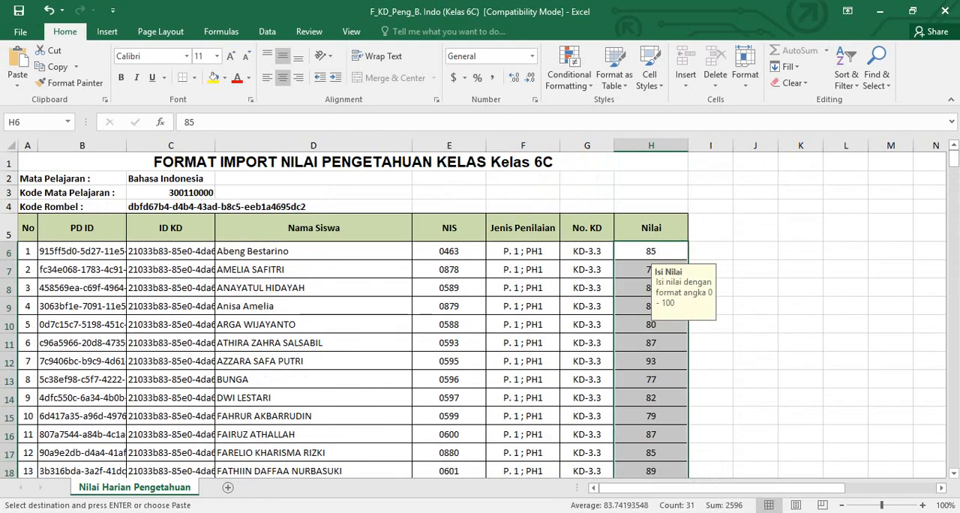
click(449, 325)
key(Escape)
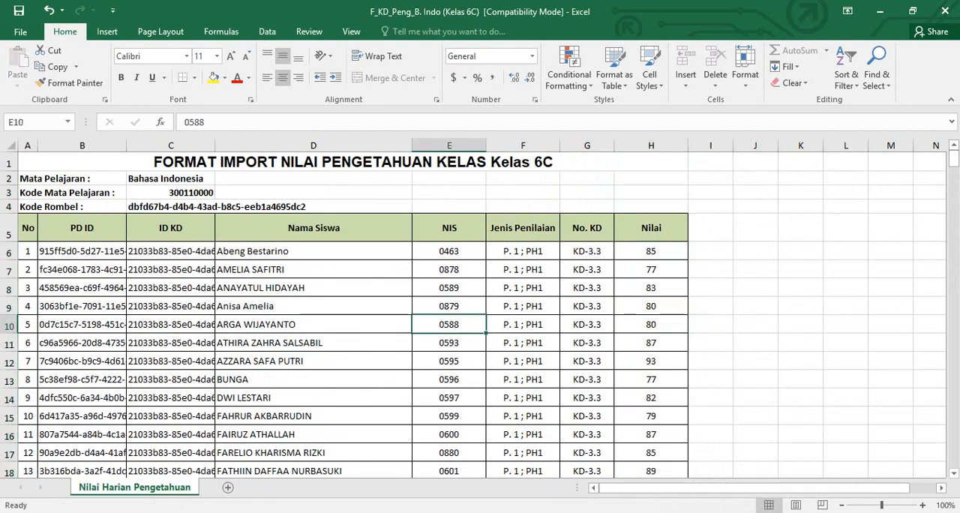
- Switch to e-Rapor SD in the browser and open the Import Nilai Pengetahuan page
key(alt+Tab)
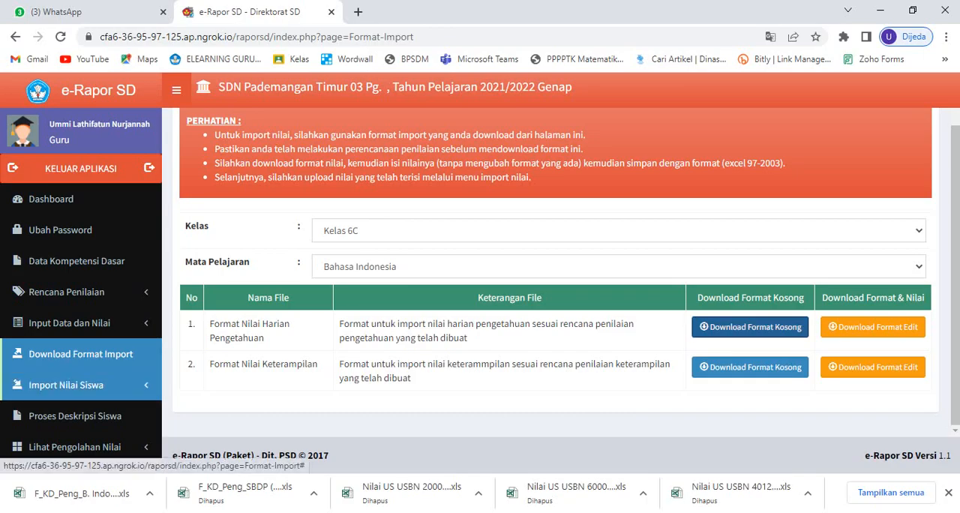
click(66, 384)
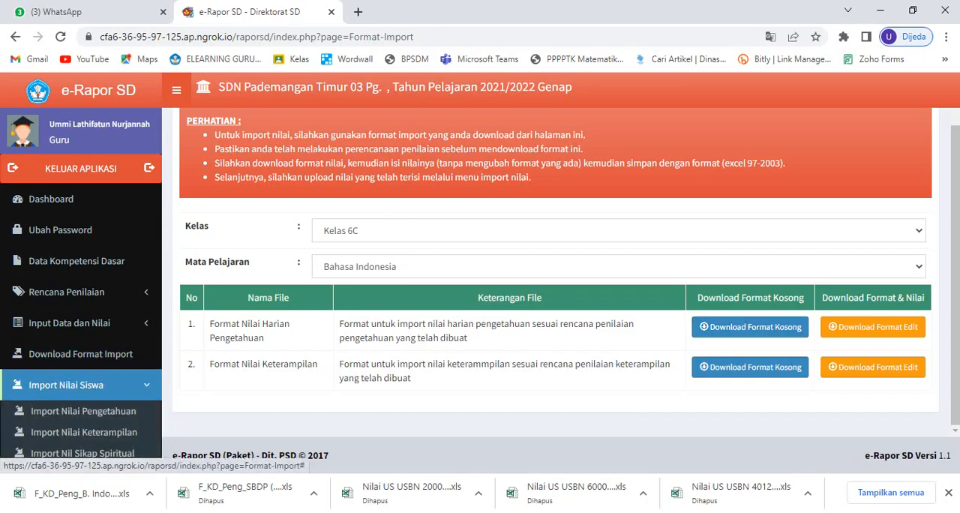
scroll(82, 375, down, 2)
click(83, 303)
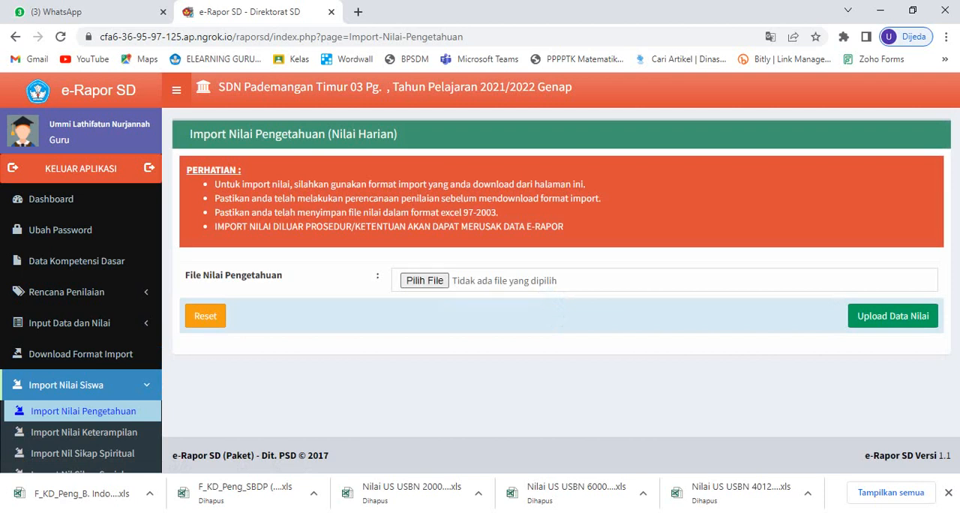
- Choose F_KD_Peng_B. Indo (Kelas 6C) from the Downloads folder as the knowledge grade file and upload its data
click(425, 280)
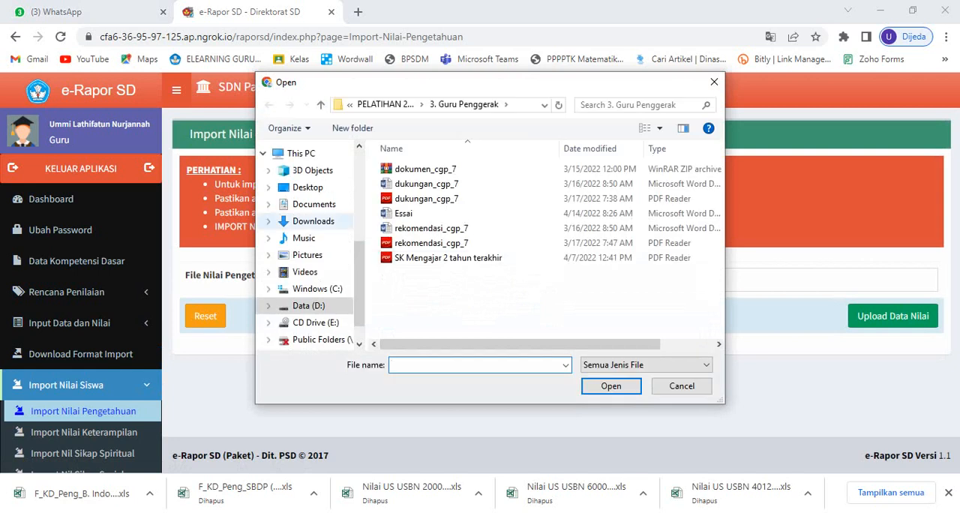
click(313, 220)
scroll(582, 187, down, 3)
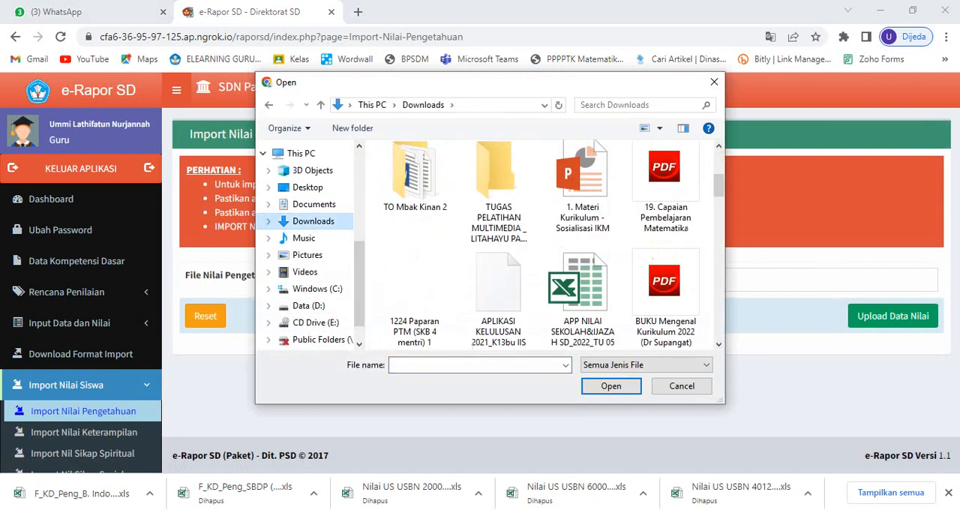
click(582, 296)
key(f)
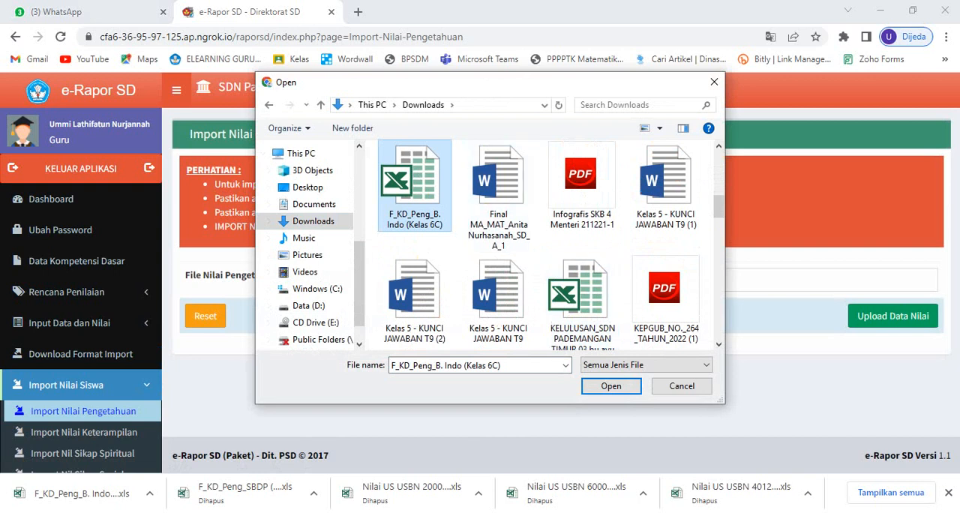
click(611, 385)
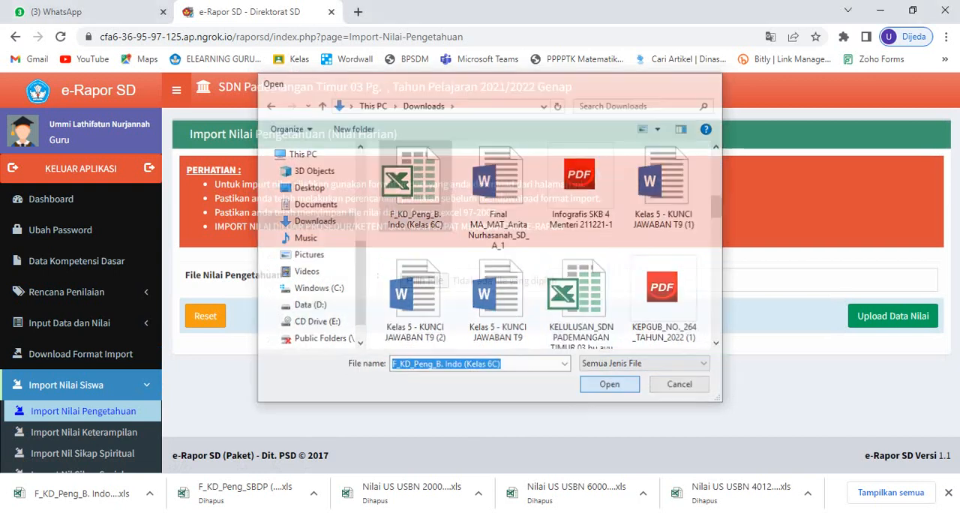
click(892, 316)
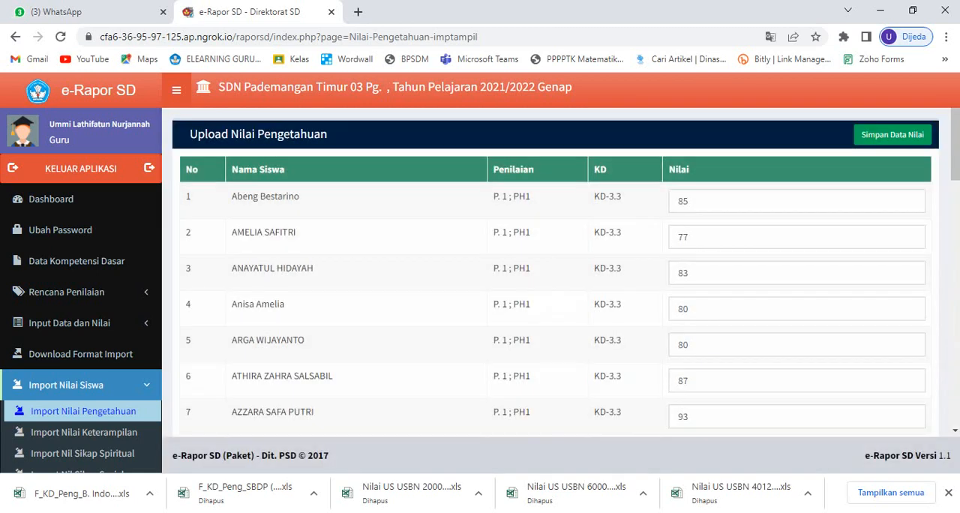
- Review the uploaded KD-3.3 knowledge grades, save them to e-Rapor SD and dismiss the notification
scroll(555, 270, down, 3)
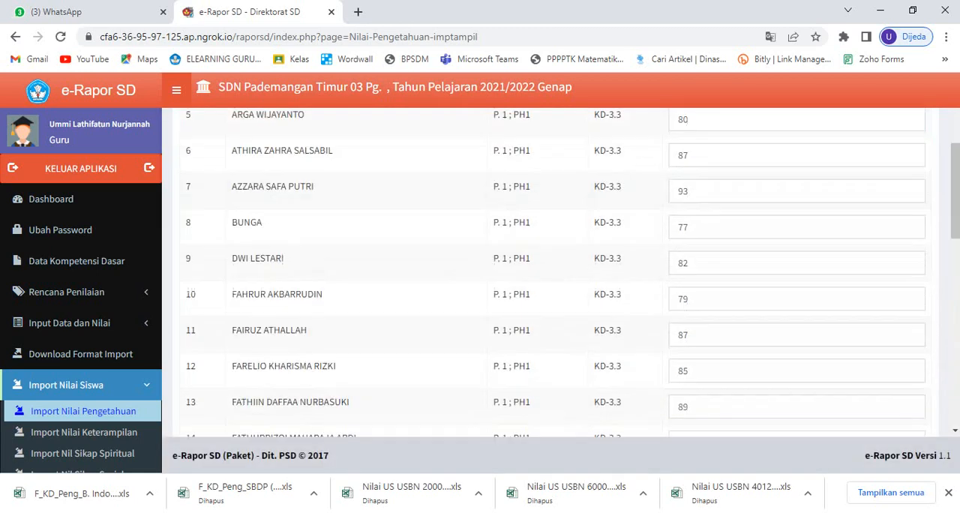
scroll(555, 270, up, 2)
scroll(555, 270, up, 1)
scroll(555, 270, down, 3)
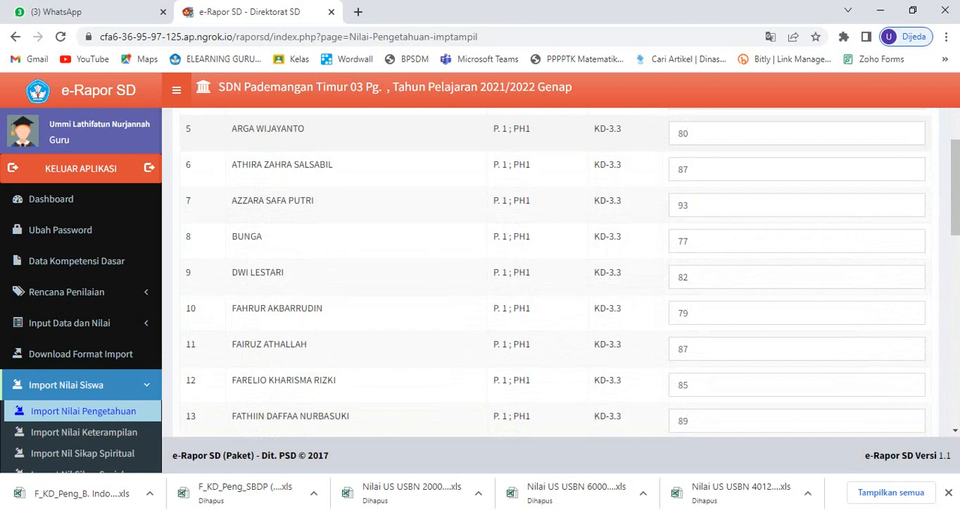
scroll(555, 270, up, 3)
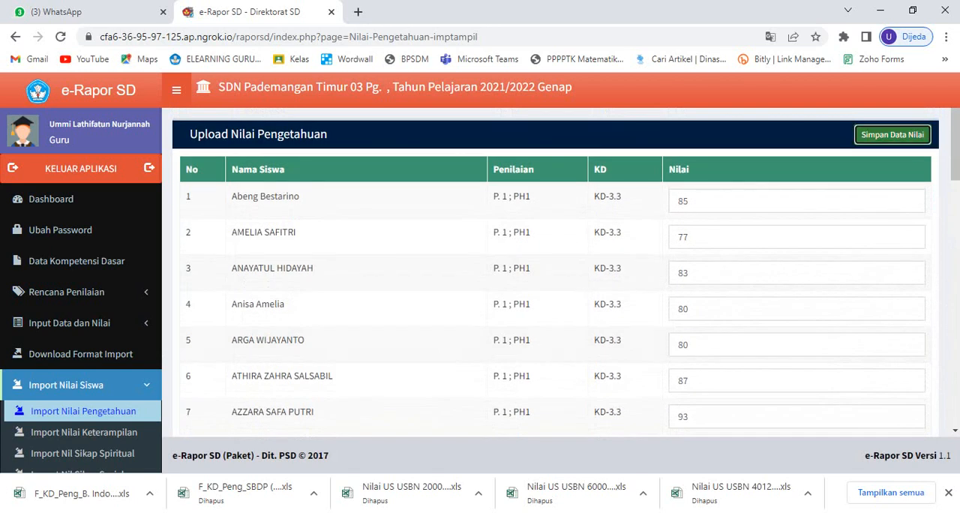
click(892, 134)
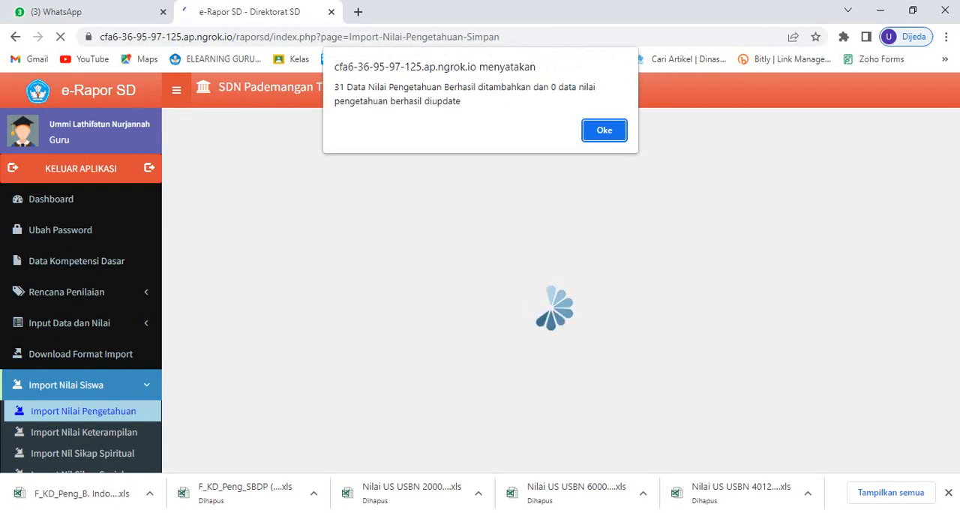
key(Return)
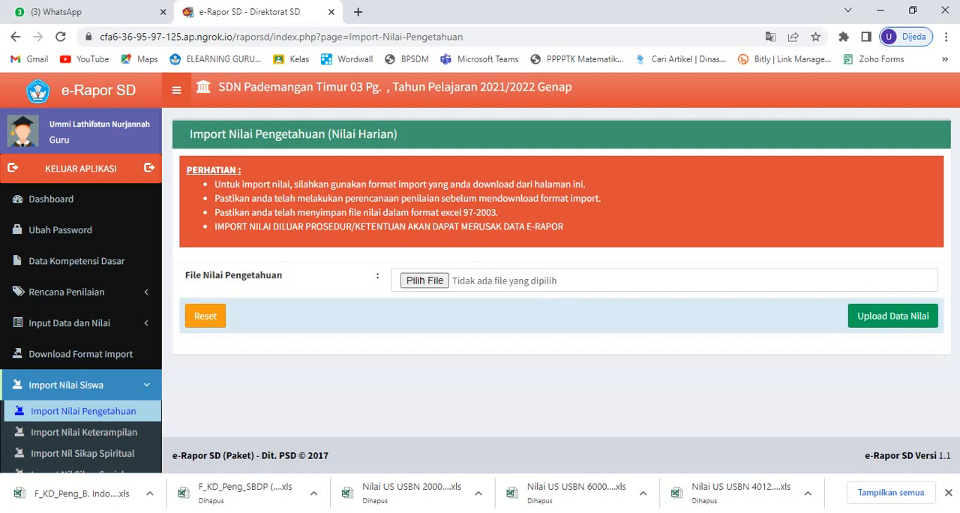
- Return to the F_KD_Peng_B. Indo workbook and examine the Nilai column for the KD-3.3 PH1 and PAS rows
click(534, 512)
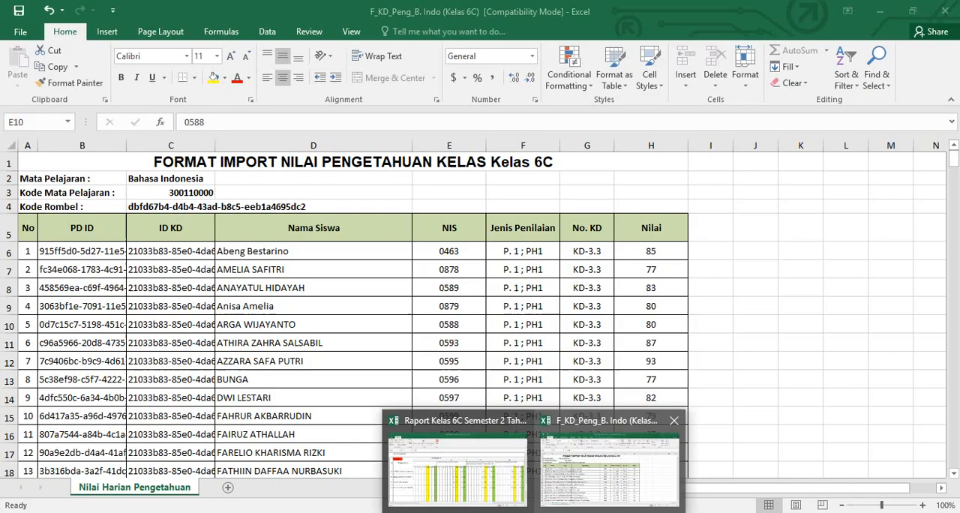
click(609, 469)
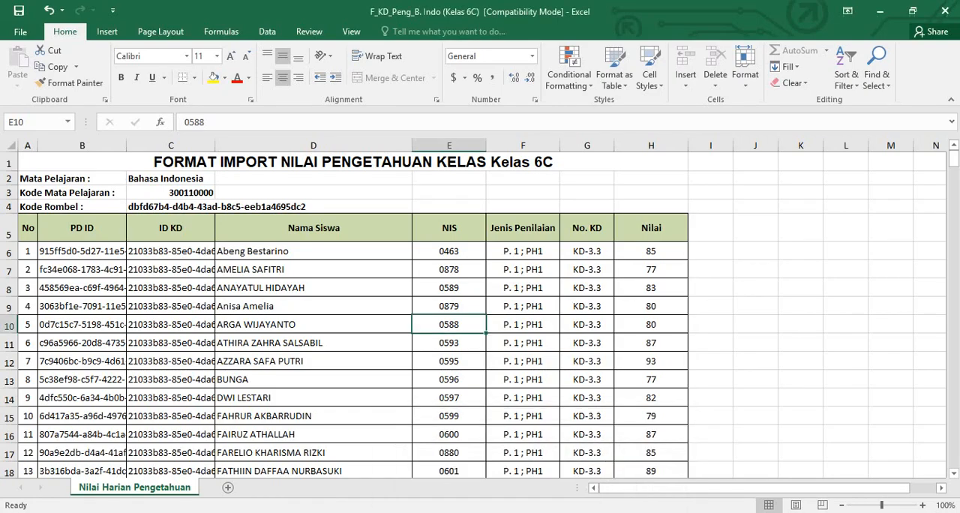
click(651, 251)
scroll(651, 251, down, 4)
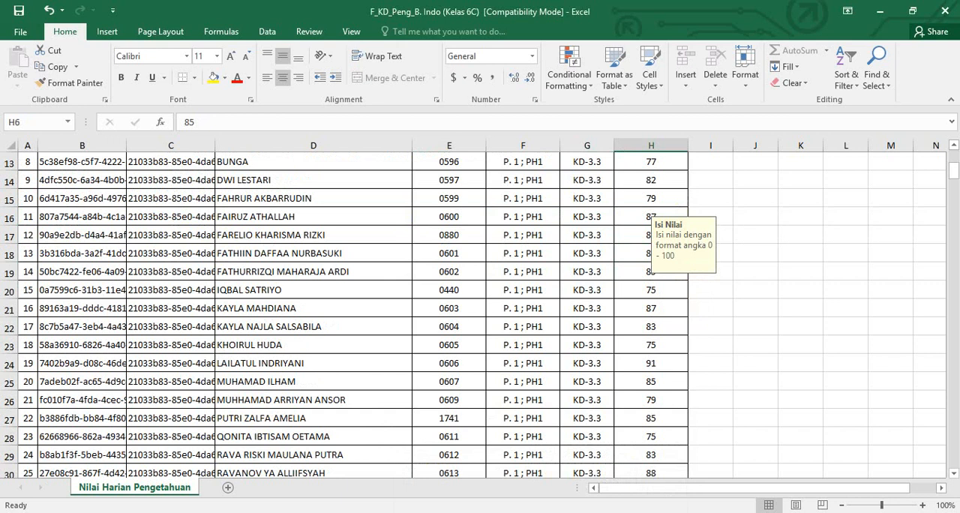
scroll(651, 251, up, 4)
scroll(651, 315, down, 13)
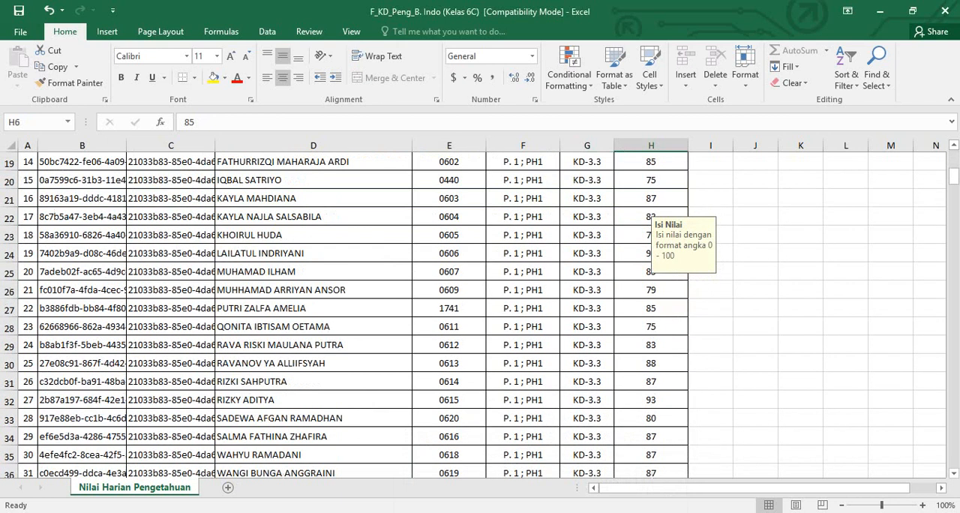
scroll(651, 315, up, 3)
click(651, 327)
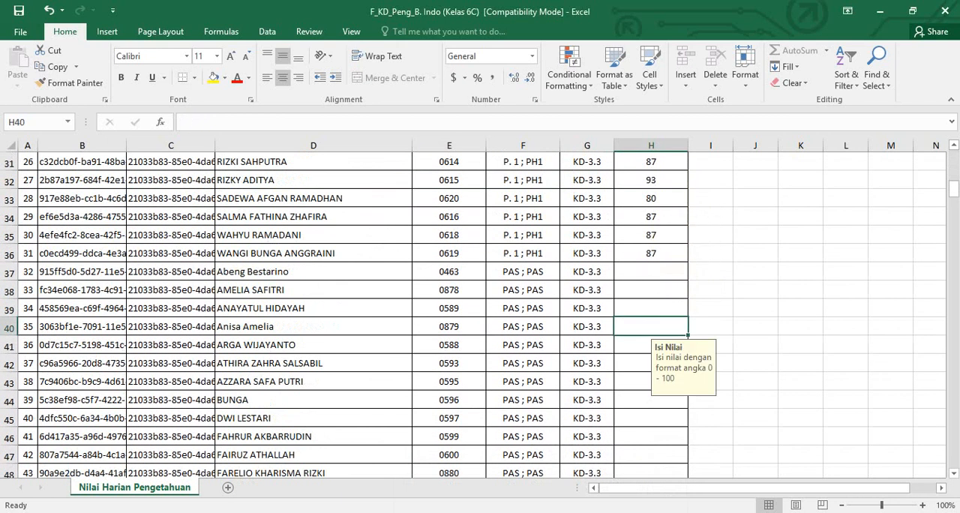
scroll(651, 315, up, 10)
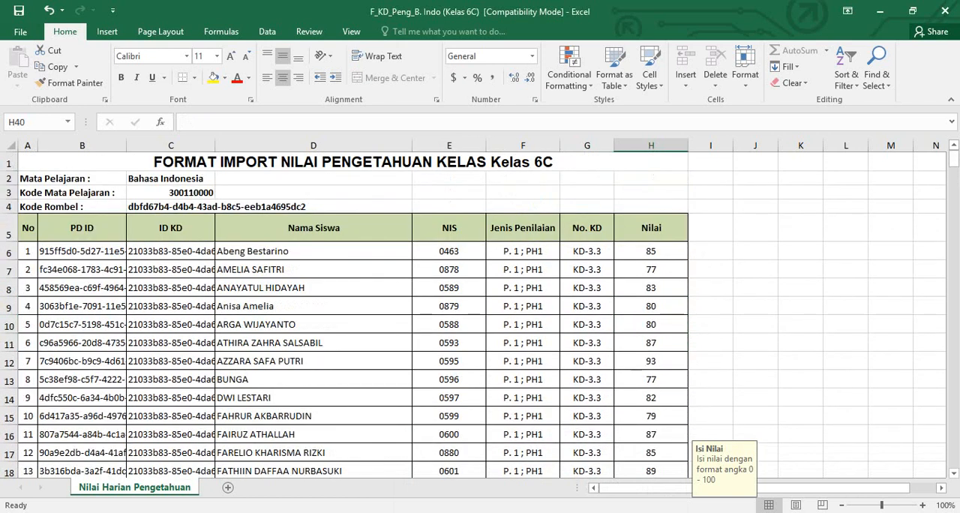